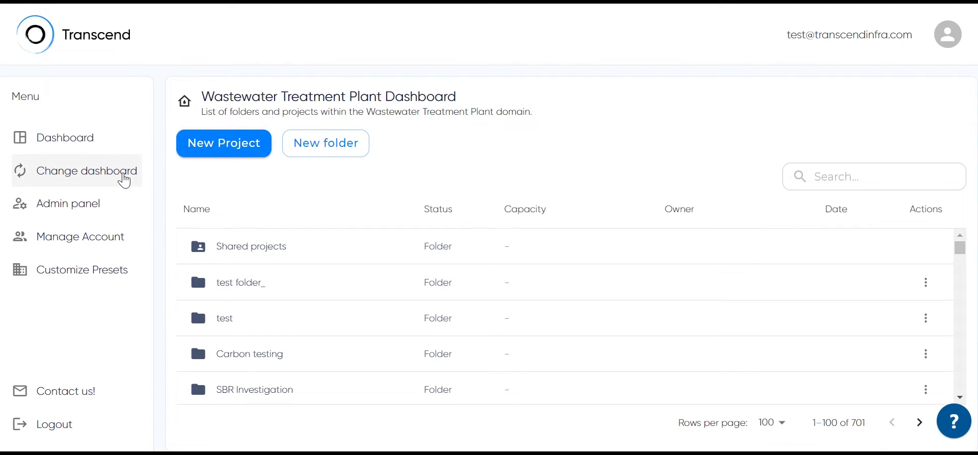
Switch to the Electric Substation dashboard and start a new project
{"action": "left_click", "coordinate": [124, 180]}
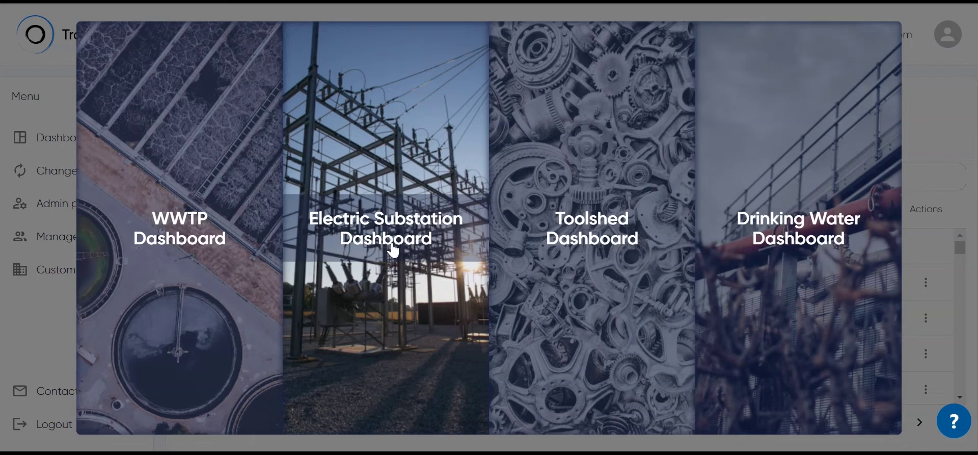
{"action": "left_click", "coordinate": [393, 250]}
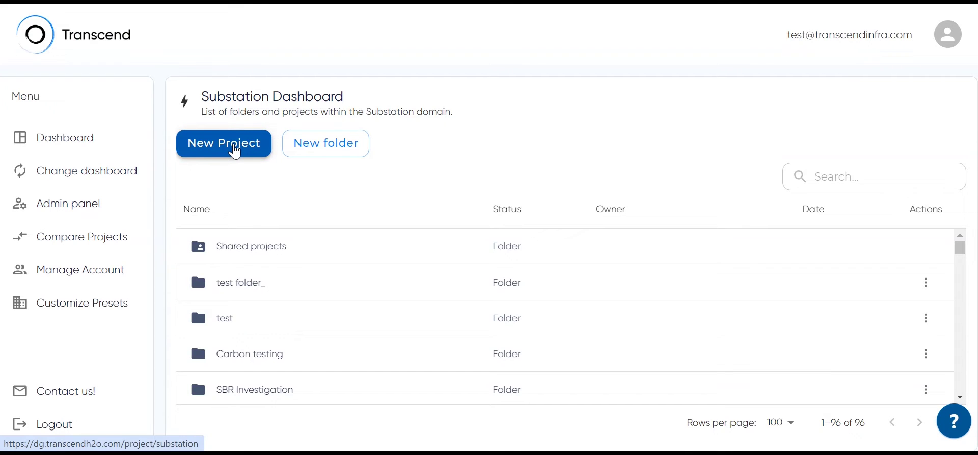
{"action": "left_click", "coordinate": [234, 151]}
Name the project "Test" and set its location to United States
{"action": "left_click", "coordinate": [386, 269]}
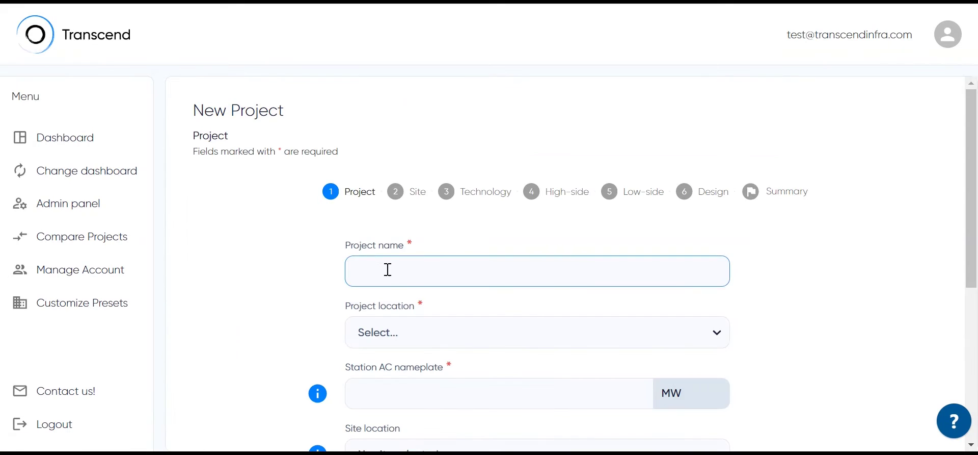
{"action": "type", "text": "Test"}
{"action": "key", "text": "Tab"}
{"action": "type", "text": "united st"}
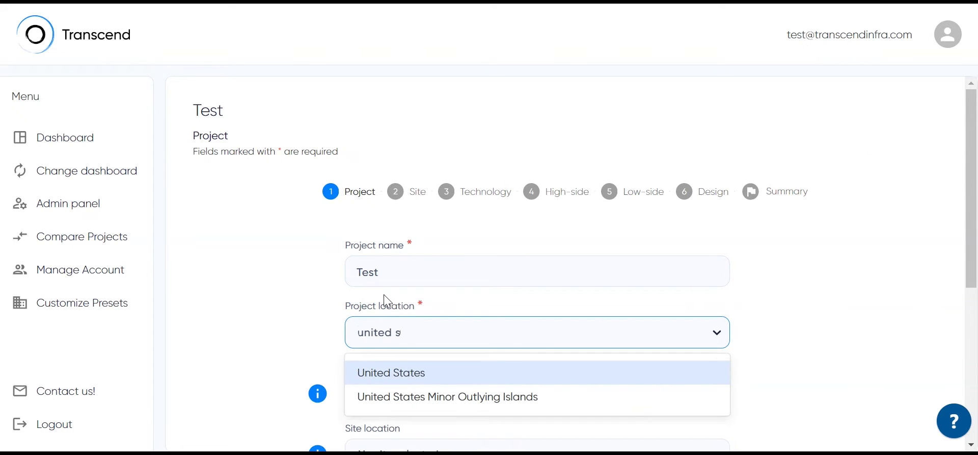
{"action": "left_click", "coordinate": [422, 372]}
Set the station AC nameplate to 300 MW and the site location to "Site selected"
{"action": "scroll", "coordinate": [421, 325], "scroll_direction": "down", "scroll_amount": 3}
{"action": "left_click", "coordinate": [430, 244]}
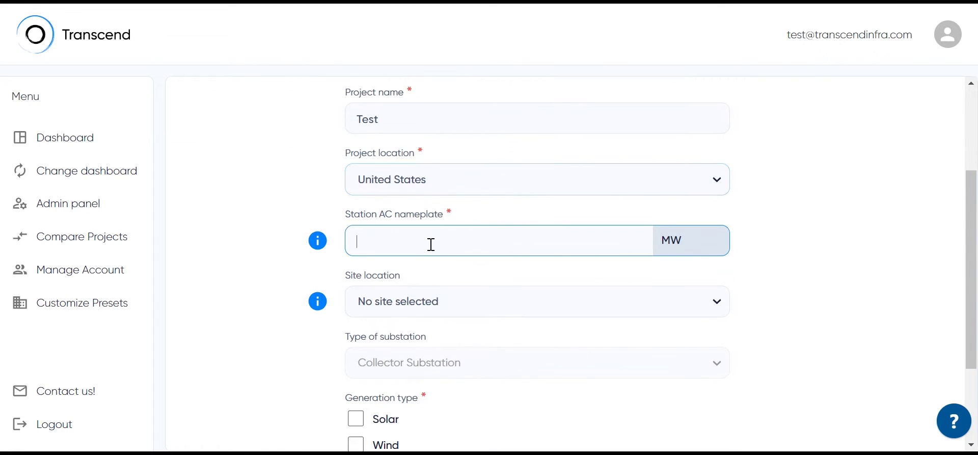
{"action": "type", "text": "300"}
{"action": "left_click", "coordinate": [393, 306]}
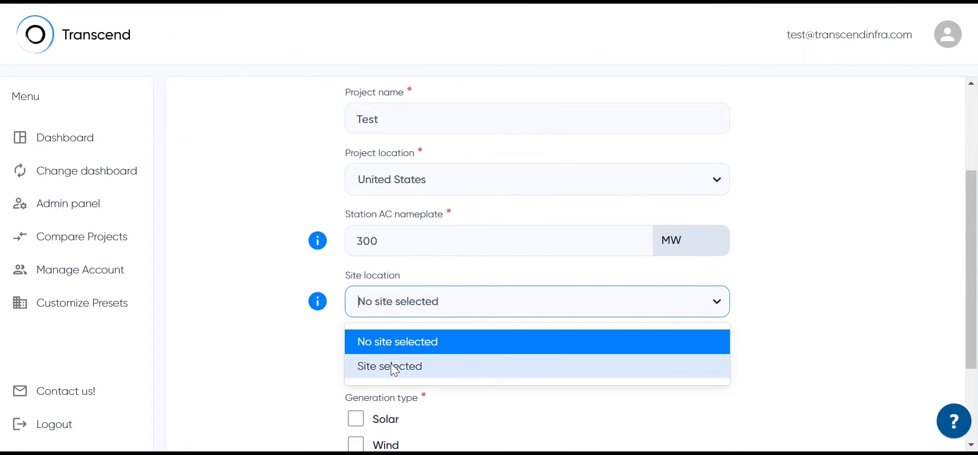
{"action": "left_click", "coordinate": [391, 362]}
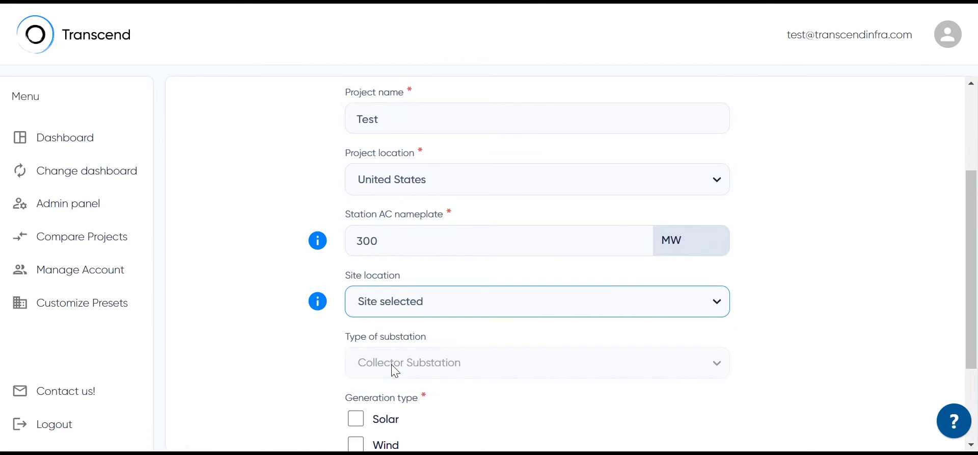
Choose Solar as the generation type and continue to the Site stage
{"action": "scroll", "coordinate": [392, 365], "scroll_direction": "down", "scroll_amount": 3}
{"action": "left_click", "coordinate": [359, 292]}
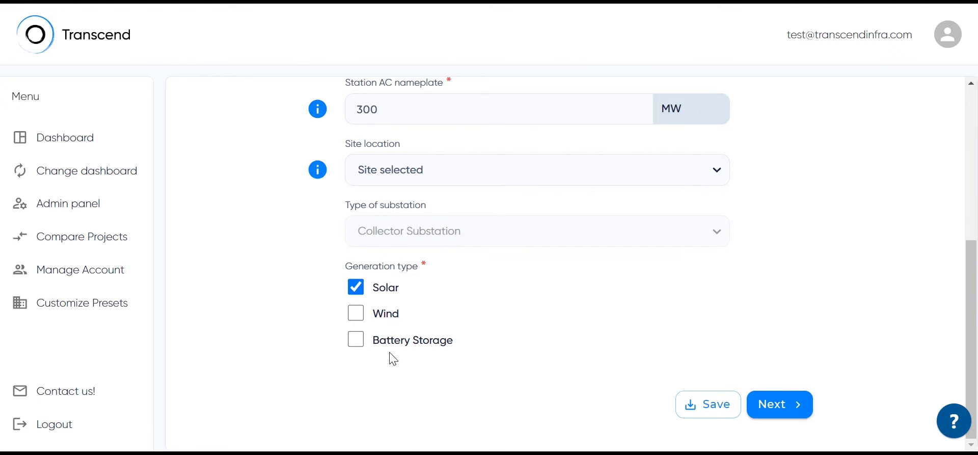
{"action": "left_click", "coordinate": [775, 406]}
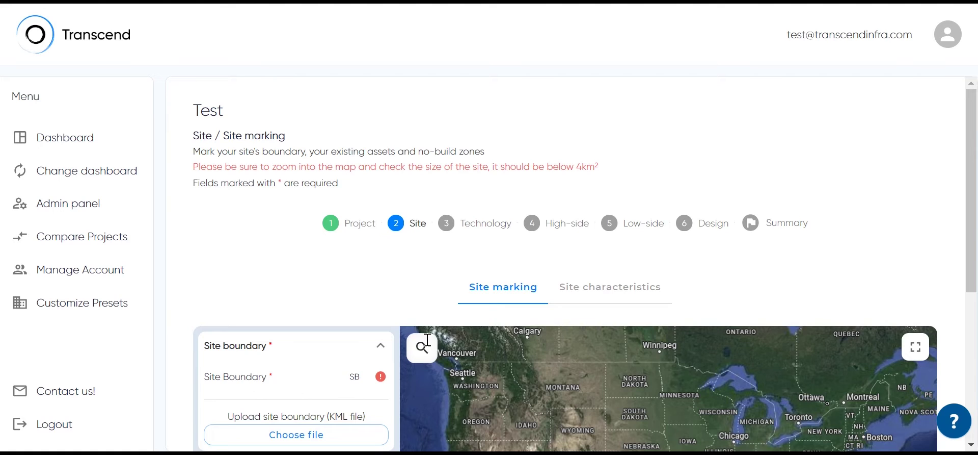
Find Palo Verde Generating Station on the site map and show its wider surroundings
{"action": "left_click", "coordinate": [470, 348]}
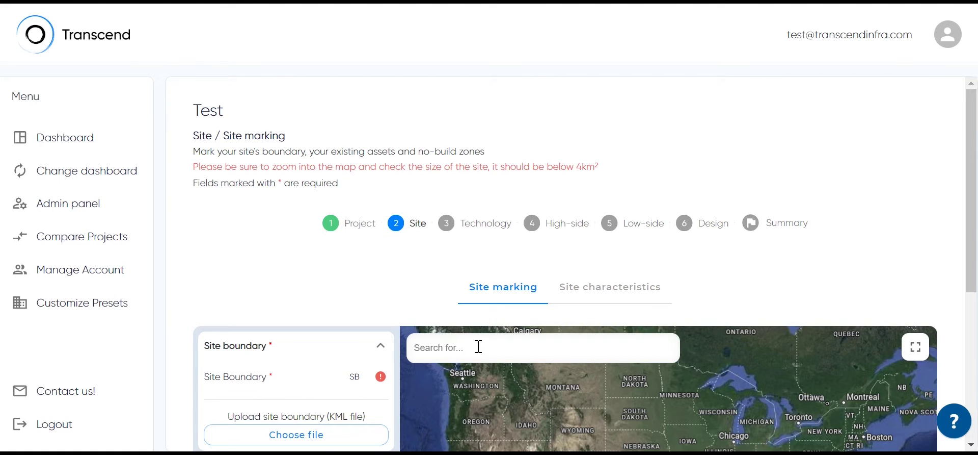
{"action": "type", "text": "Palo Verde generating station"}
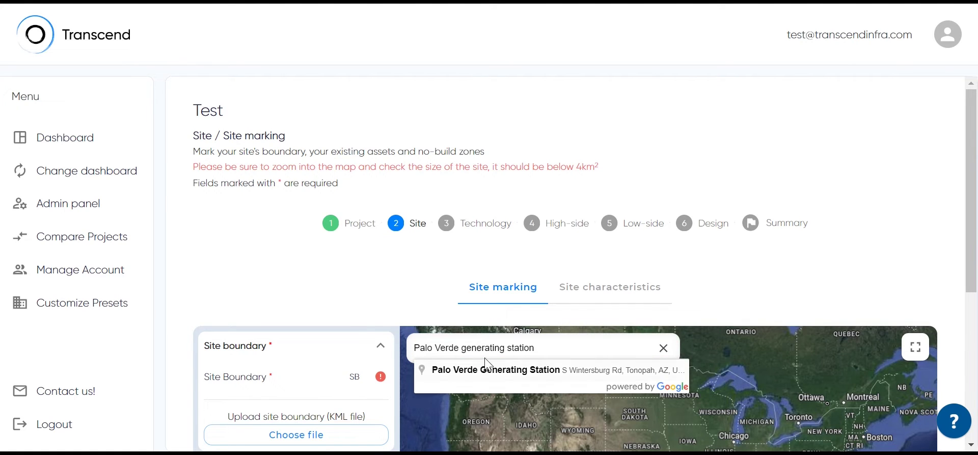
{"action": "left_click", "coordinate": [487, 370]}
{"action": "scroll", "coordinate": [975, 208], "scroll_direction": "down", "scroll_amount": 5}
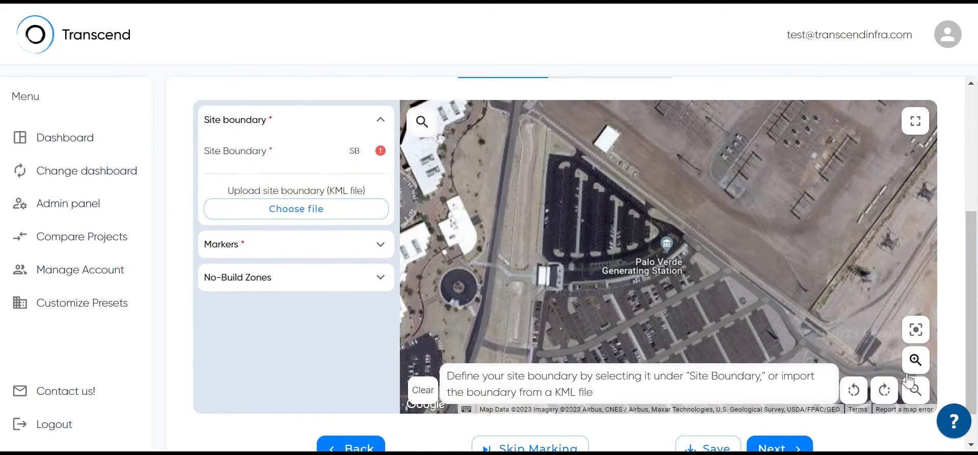
{"action": "left_click", "coordinate": [916, 390]}
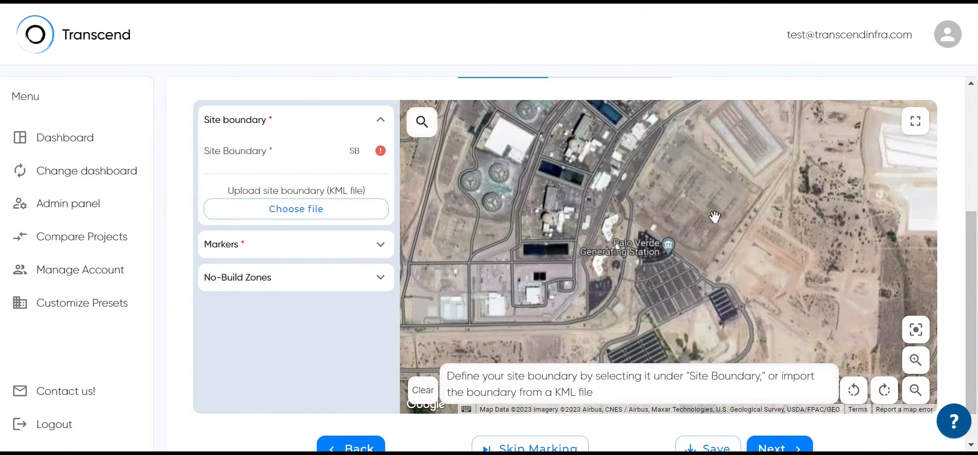
Draw a closed five-point site boundary around the switchyard northeast of the Palo Verde Generating Station label
{"action": "left_click", "coordinate": [316, 153]}
{"action": "left_click", "coordinate": [588, 240]}
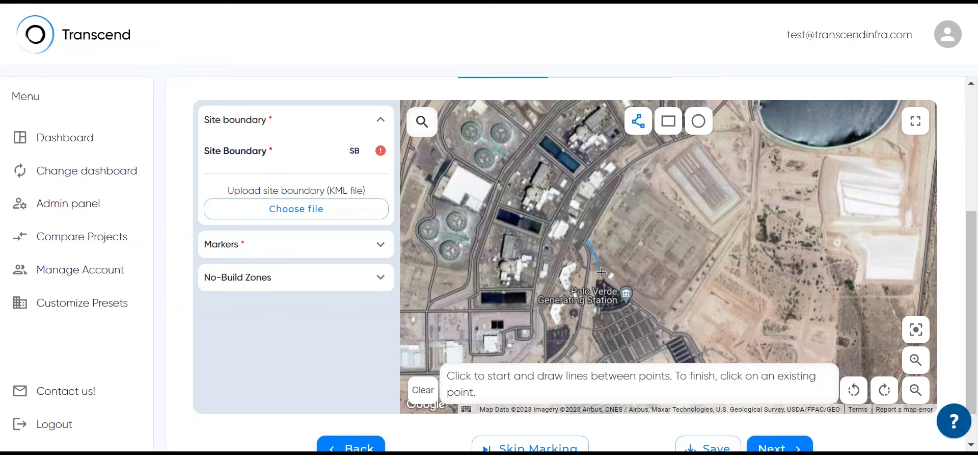
{"action": "left_click", "coordinate": [591, 269]}
{"action": "left_click", "coordinate": [664, 317]}
{"action": "left_click", "coordinate": [723, 239]}
{"action": "left_click", "coordinate": [636, 177]}
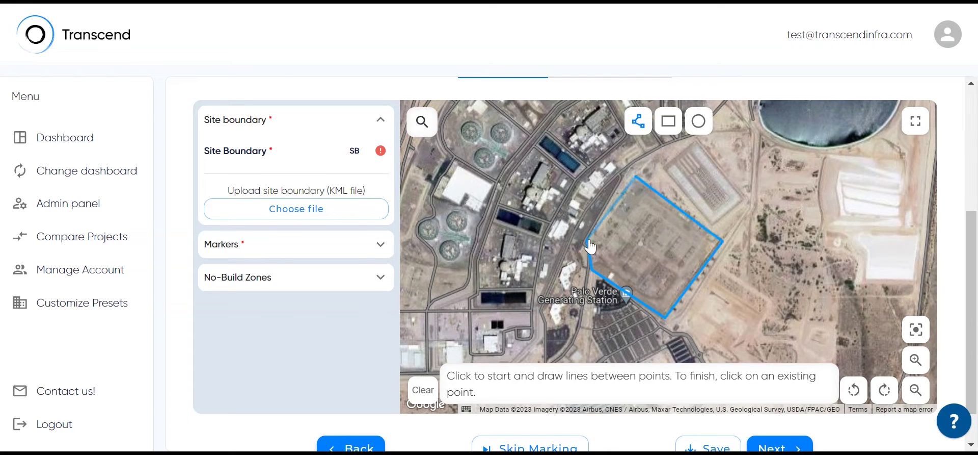
{"action": "left_click", "coordinate": [588, 240]}
Place the Controls Enclosure marker near the boundary's southwest corner and the Feeder Line Entrance marker near its southeast edge
{"action": "left_click", "coordinate": [288, 282]}
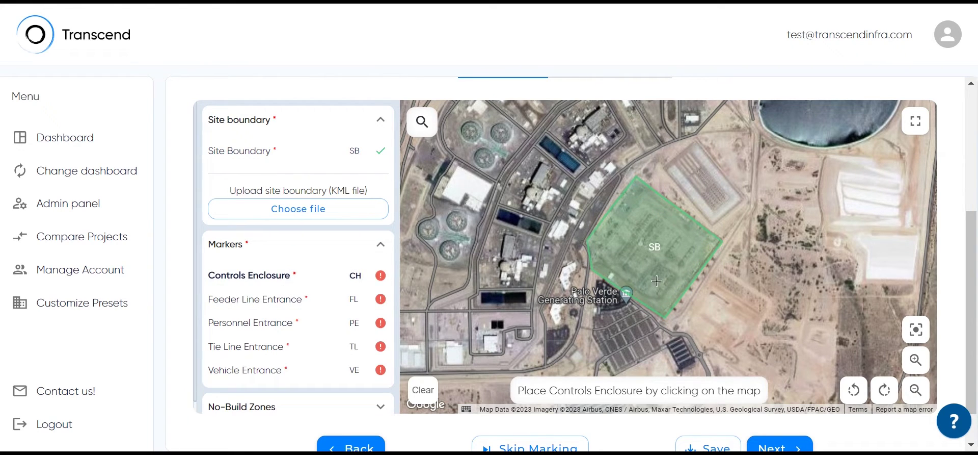
{"action": "left_click", "coordinate": [610, 274]}
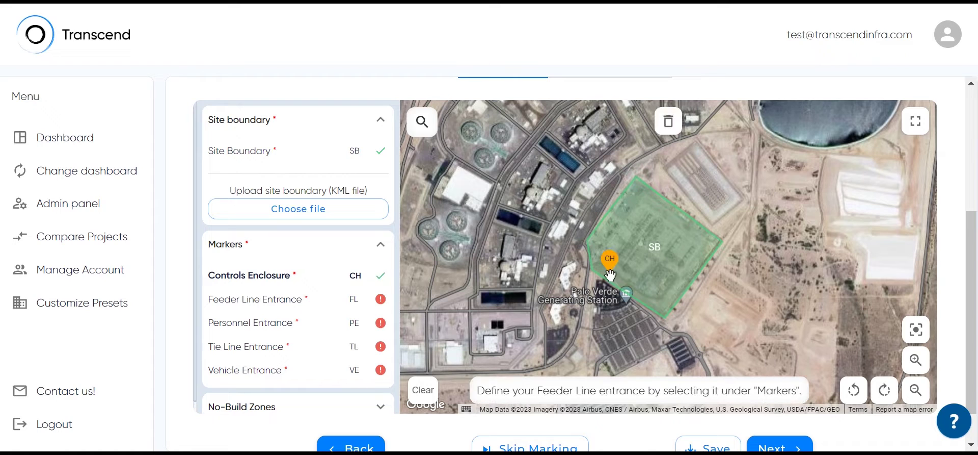
{"action": "left_click", "coordinate": [280, 302]}
{"action": "left_click", "coordinate": [691, 272]}
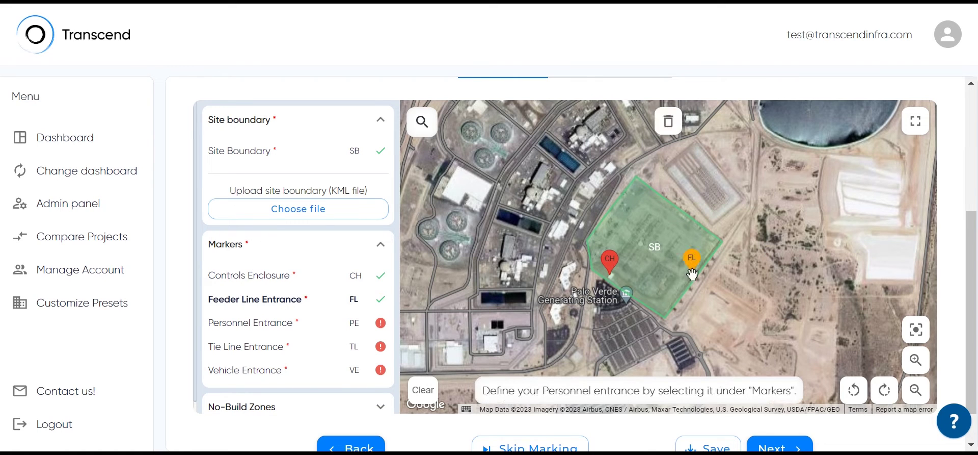
Place the Personnel, Tie Line and Vehicle Entrance markers on the west, northwest and south boundary edges, and continue to Site characteristics
{"action": "left_click", "coordinate": [239, 322]}
{"action": "left_click", "coordinate": [586, 252]}
{"action": "left_click", "coordinate": [264, 351]}
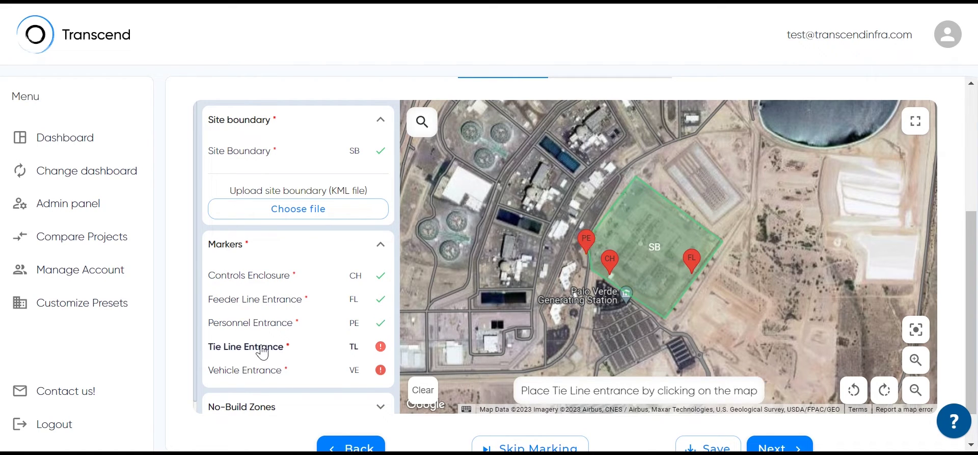
{"action": "left_click", "coordinate": [609, 209]}
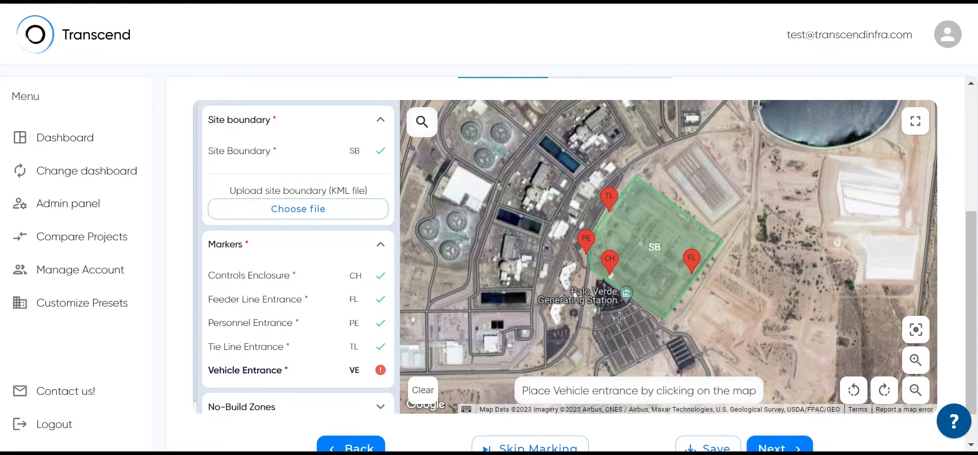
{"action": "left_click", "coordinate": [655, 309]}
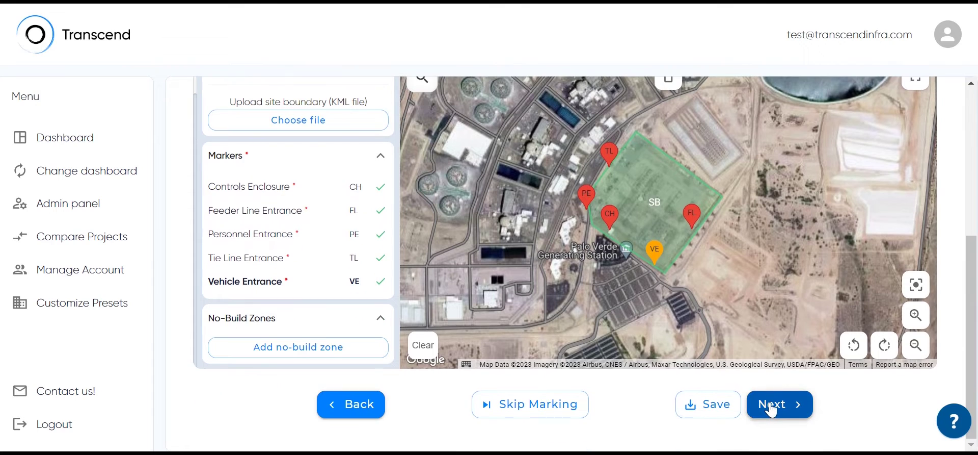
{"action": "left_click", "coordinate": [772, 408]}
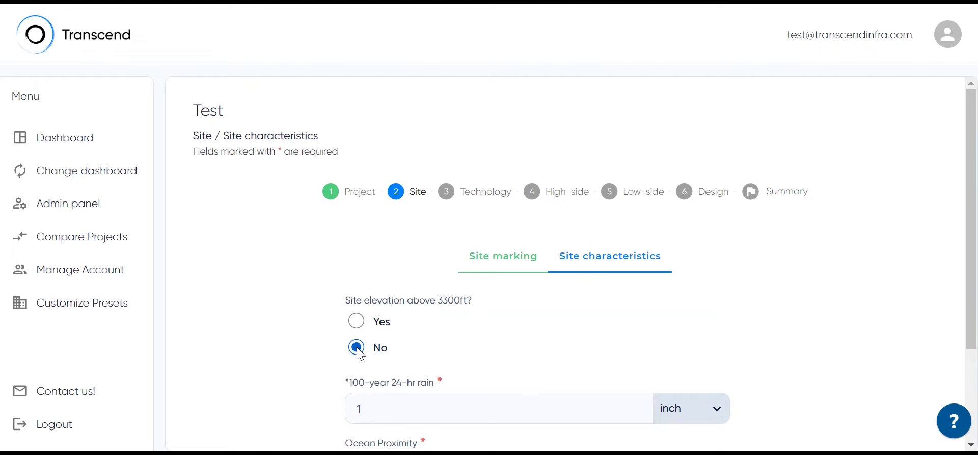
Set the 100-year 24-hr rain to 2 inch and ocean proximity to > 20km, and continue to the Technology stage
{"action": "scroll", "coordinate": [360, 354], "scroll_direction": "down", "scroll_amount": 3}
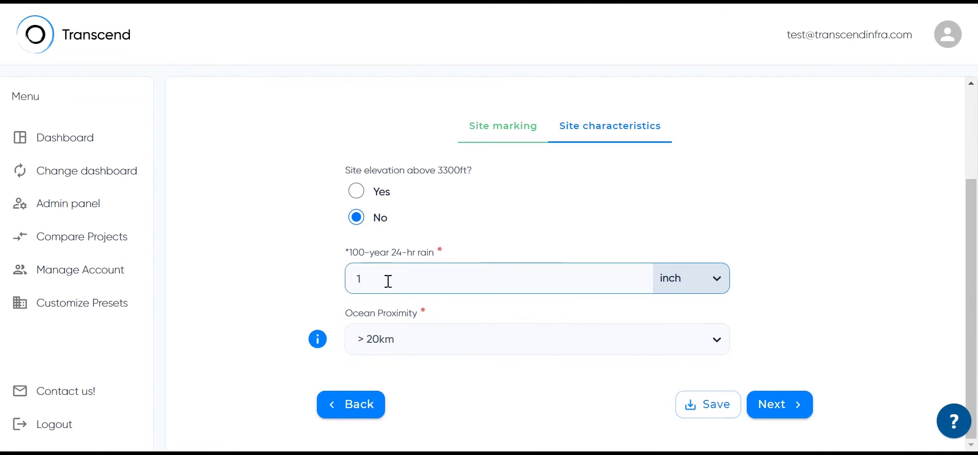
{"action": "left_click_drag", "start_coordinate": [387, 279], "coordinate": [340, 280]}
{"action": "type", "text": "2"}
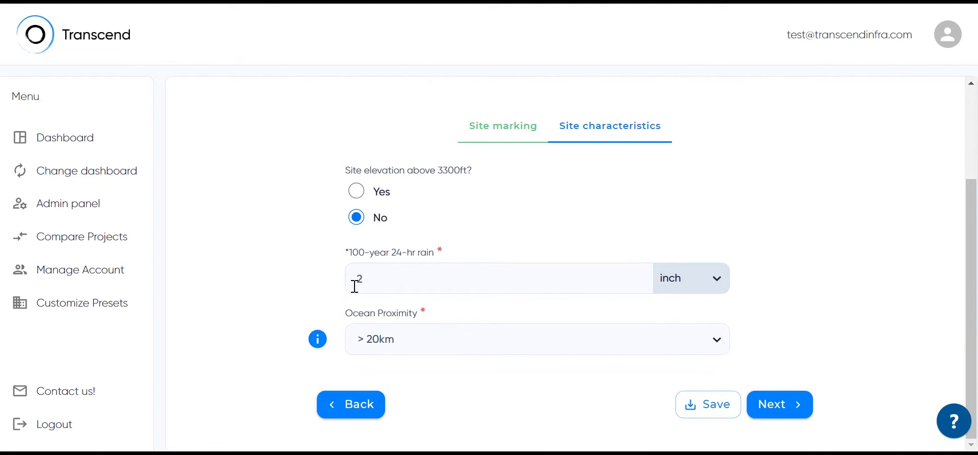
{"action": "left_click", "coordinate": [389, 349]}
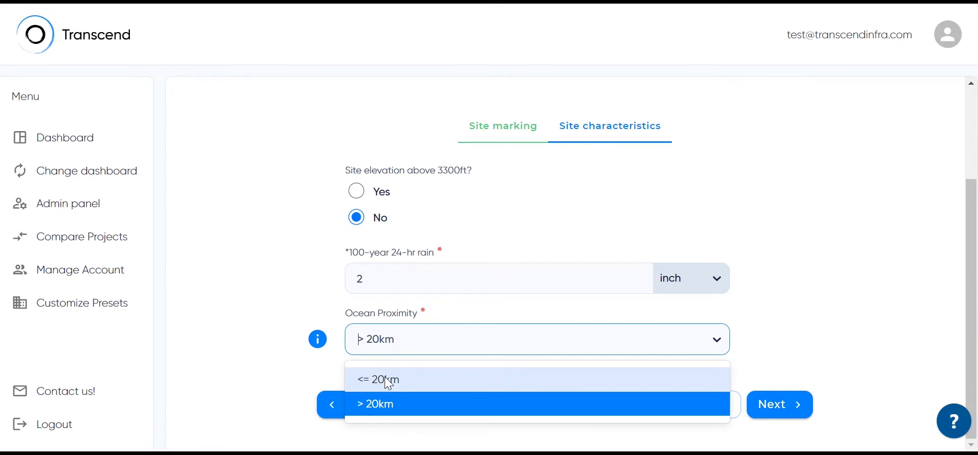
{"action": "left_click", "coordinate": [384, 404]}
{"action": "left_click", "coordinate": [788, 410]}
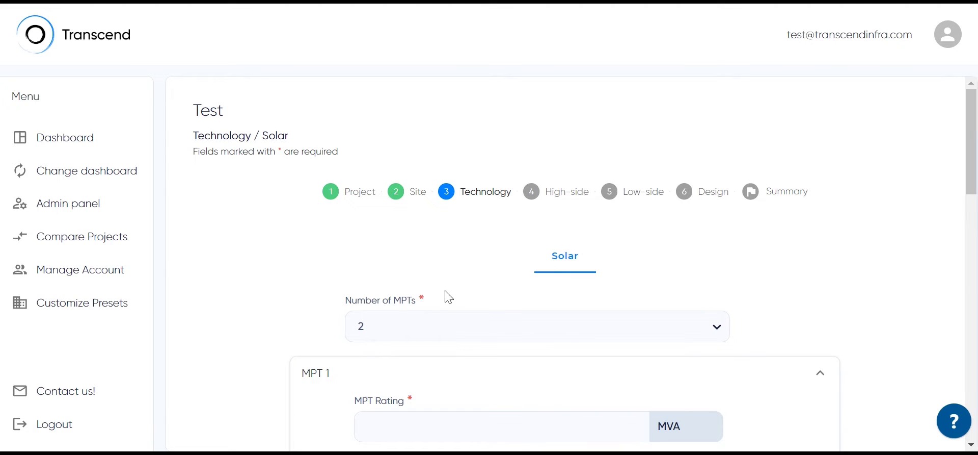
{"action": "left_click", "coordinate": [424, 307]}
{"action": "double_click", "coordinate": [407, 399]}
{"action": "left_click", "coordinate": [430, 400]}
{"action": "scroll", "coordinate": [467, 373], "scroll_direction": "down", "scroll_amount": 2}
{"action": "left_click", "coordinate": [468, 365]}
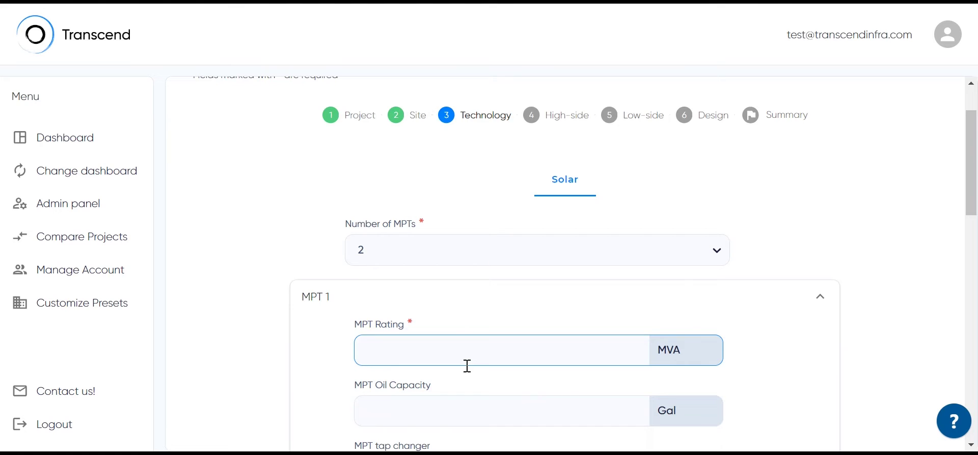
Set the number of MPTs to 2 and the MPT 1 rating to 150 MVA
{"action": "left_click", "coordinate": [420, 255]}
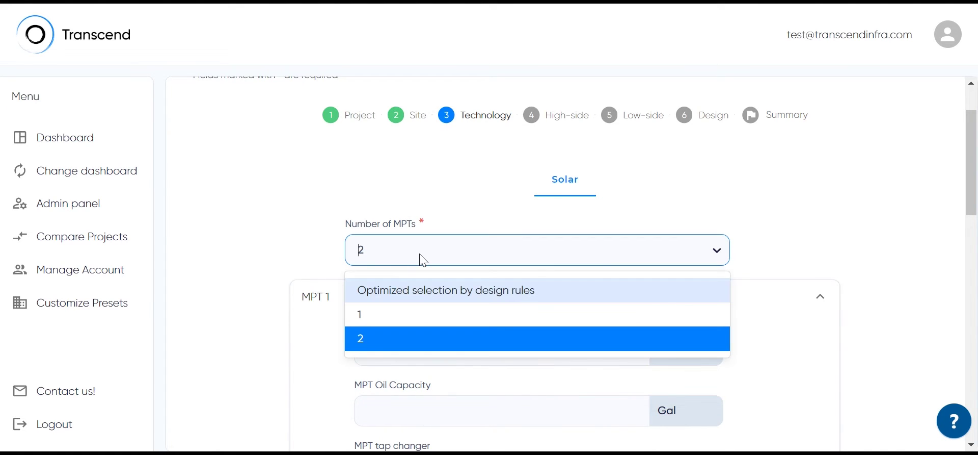
{"action": "left_click", "coordinate": [416, 338]}
{"action": "left_click", "coordinate": [411, 343]}
{"action": "type", "text": "150"}
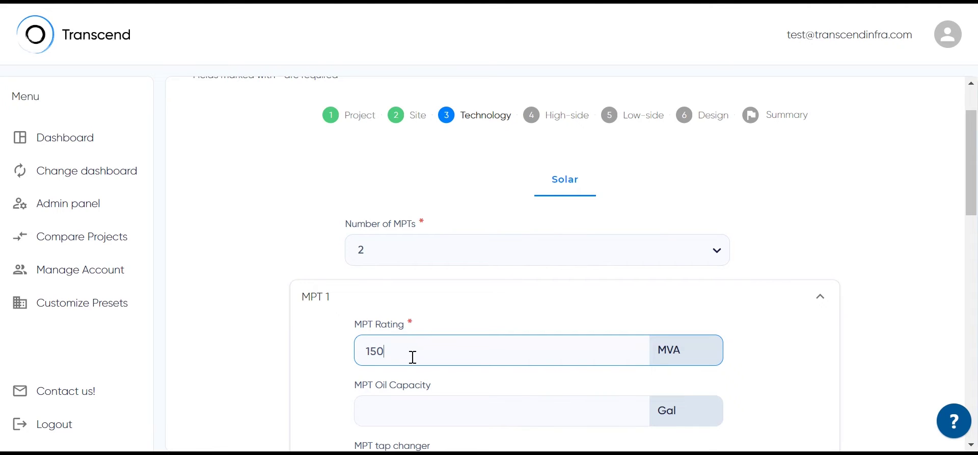
Set the MPT 2 rating to 150 MVA and continue to the High-side stage
{"action": "scroll", "coordinate": [663, 321], "scroll_direction": "down", "scroll_amount": 2}
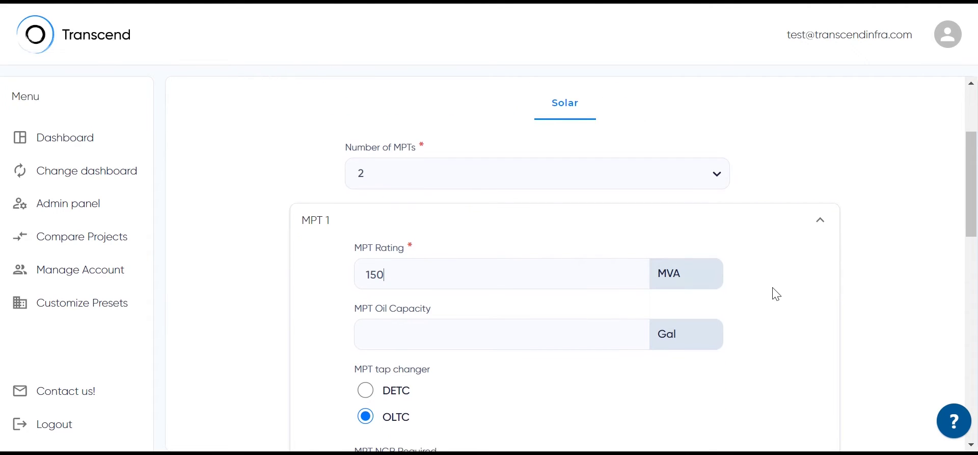
{"action": "scroll", "coordinate": [777, 294], "scroll_direction": "down", "scroll_amount": 8}
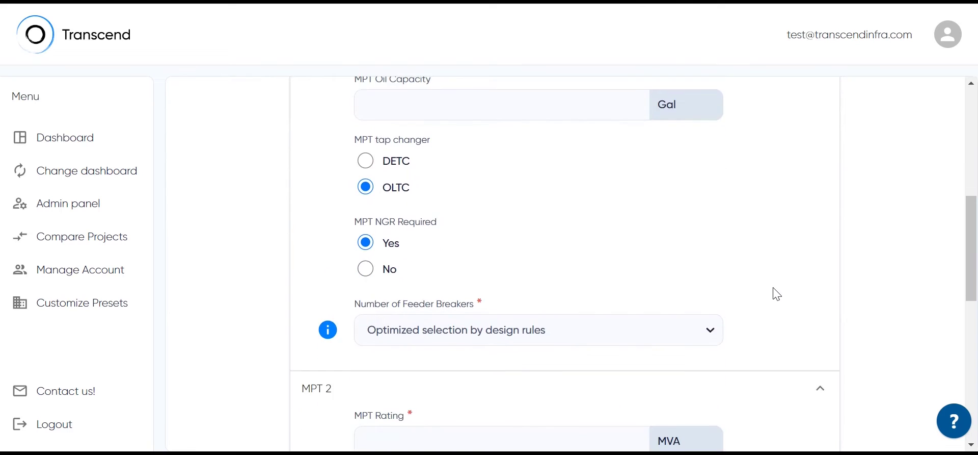
{"action": "type", "text": "150"}
{"action": "scroll", "coordinate": [491, 382], "scroll_direction": "down", "scroll_amount": 5}
{"action": "scroll", "coordinate": [508, 332], "scroll_direction": "down", "scroll_amount": 3}
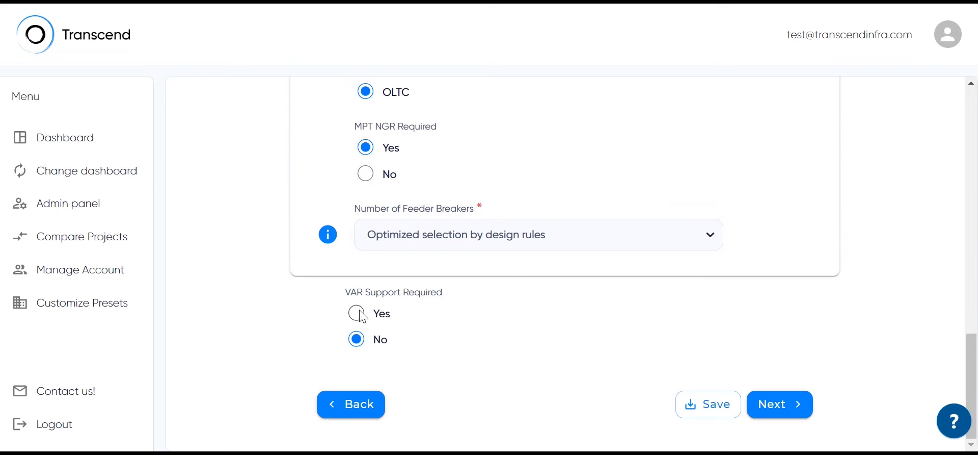
{"action": "left_click", "coordinate": [766, 409]}
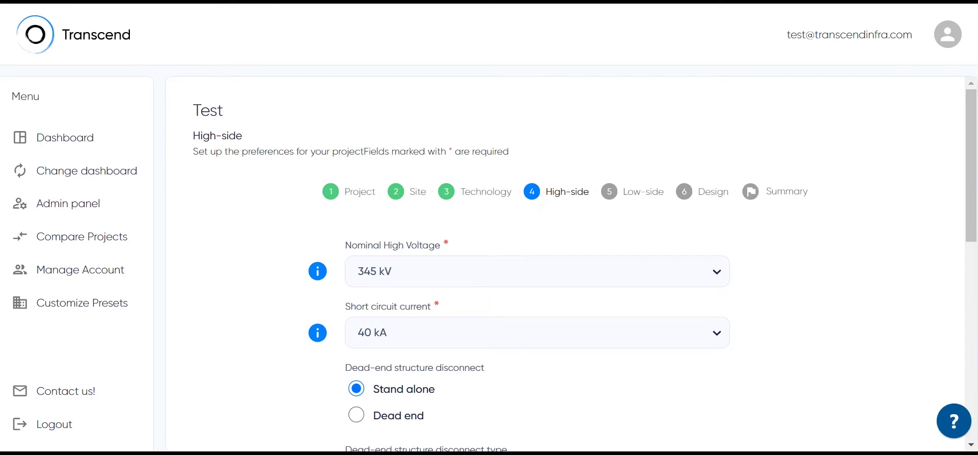
Set the nominal high voltage to 500 kV and the short circuit current to 63 kA
{"action": "left_click", "coordinate": [464, 273]}
{"action": "scroll", "coordinate": [447, 336], "scroll_direction": "down", "scroll_amount": 1}
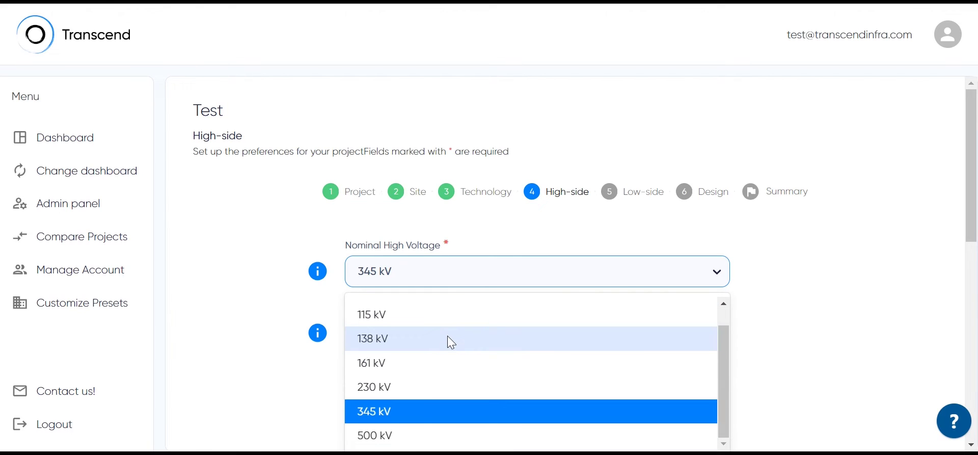
{"action": "left_click", "coordinate": [411, 434]}
{"action": "left_click", "coordinate": [411, 334]}
{"action": "left_click", "coordinate": [397, 396]}
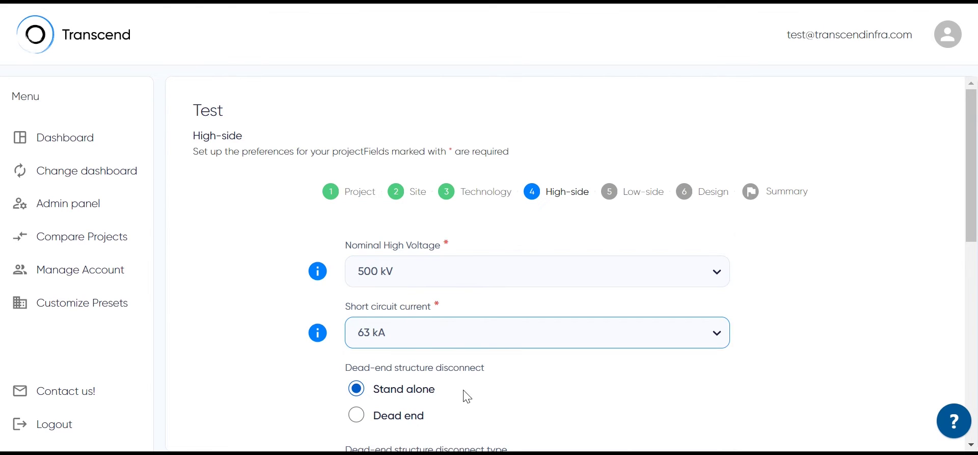
Review the remaining high-side settings, keeping their preset values, and continue to the Low-side stage
{"action": "scroll", "coordinate": [489, 389], "scroll_direction": "down", "scroll_amount": 2}
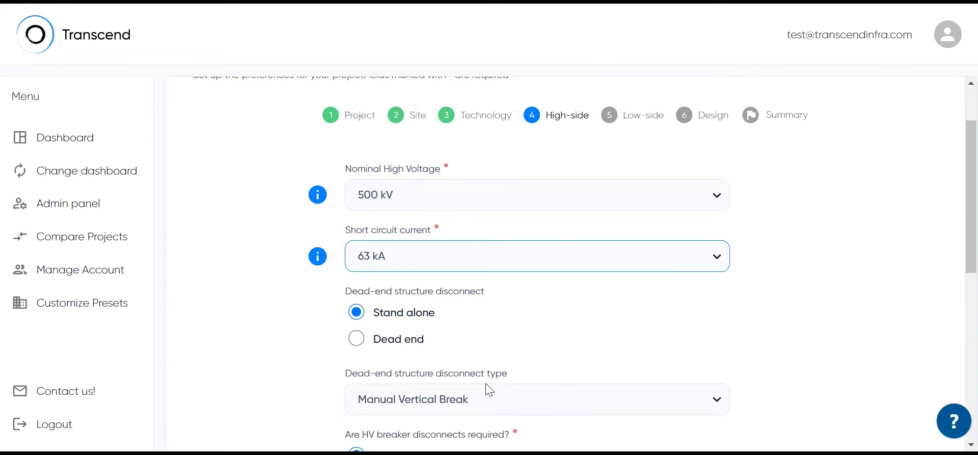
{"action": "scroll", "coordinate": [489, 389], "scroll_direction": "down", "scroll_amount": 10}
{"action": "left_click", "coordinate": [775, 405]}
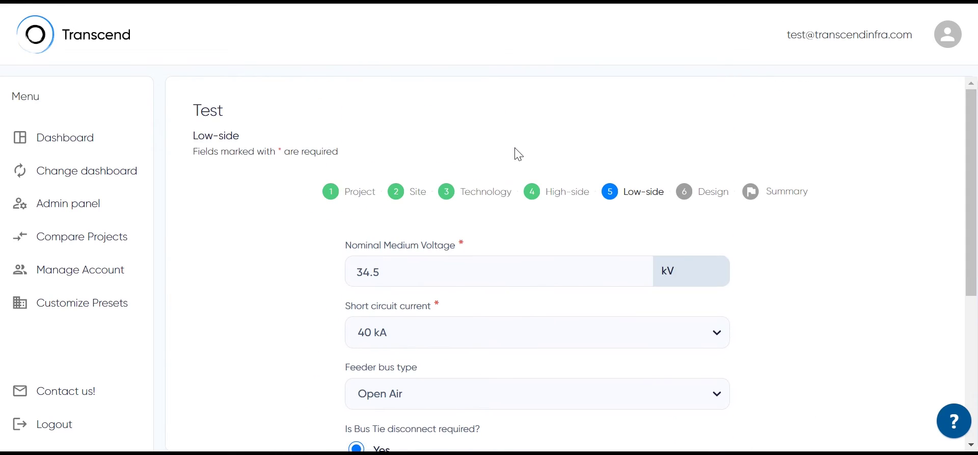
Check the nominal medium voltage and the feeder bus type options, keeping Open Air as the bus type
{"action": "left_click", "coordinate": [484, 264]}
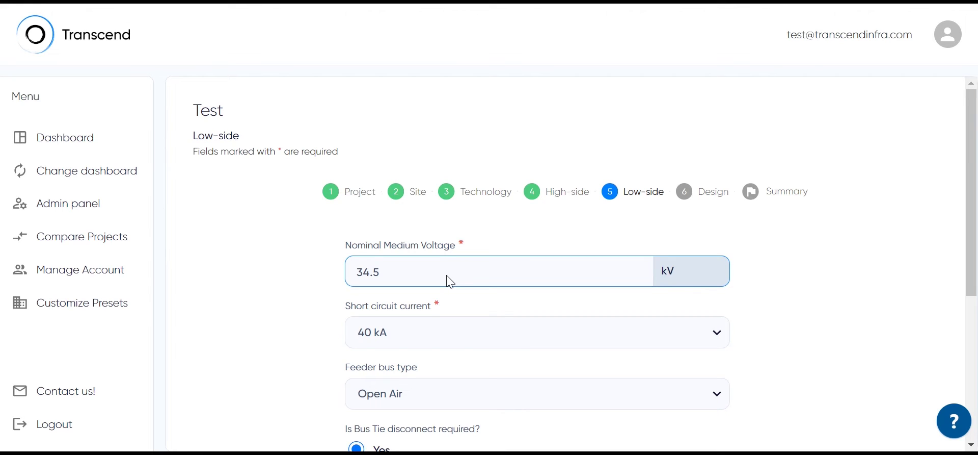
{"action": "scroll", "coordinate": [449, 302], "scroll_direction": "down", "scroll_amount": 3}
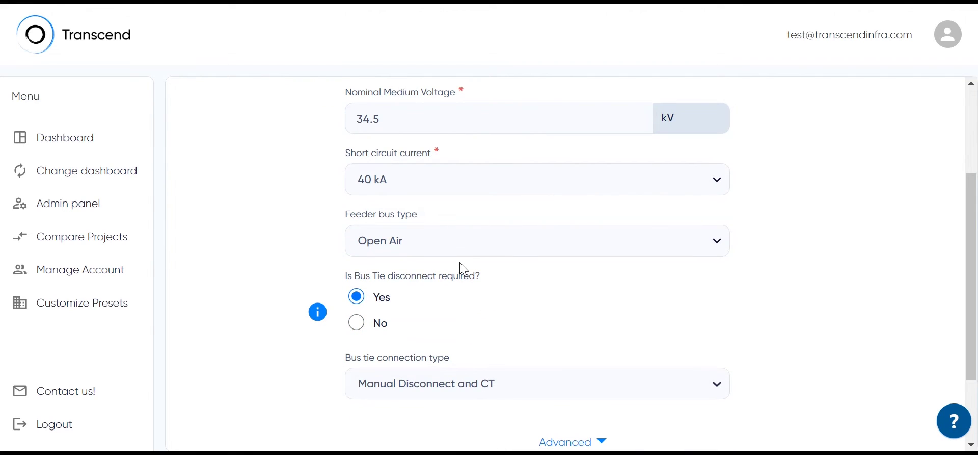
{"action": "left_click", "coordinate": [466, 250]}
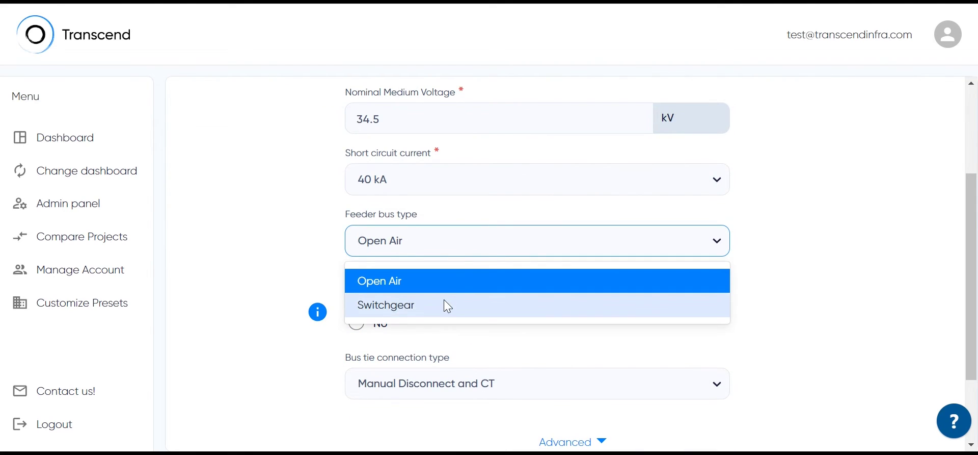
{"action": "left_click", "coordinate": [476, 249]}
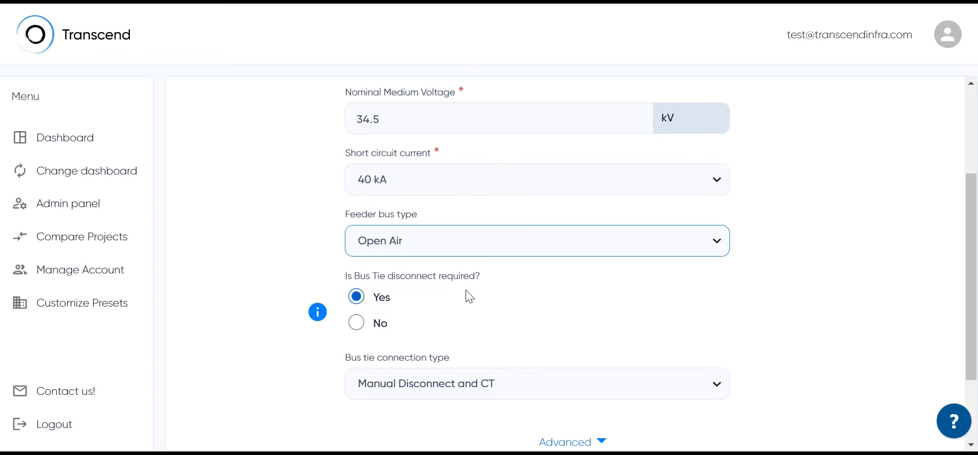
{"action": "scroll", "coordinate": [436, 315], "scroll_direction": "down", "scroll_amount": 2}
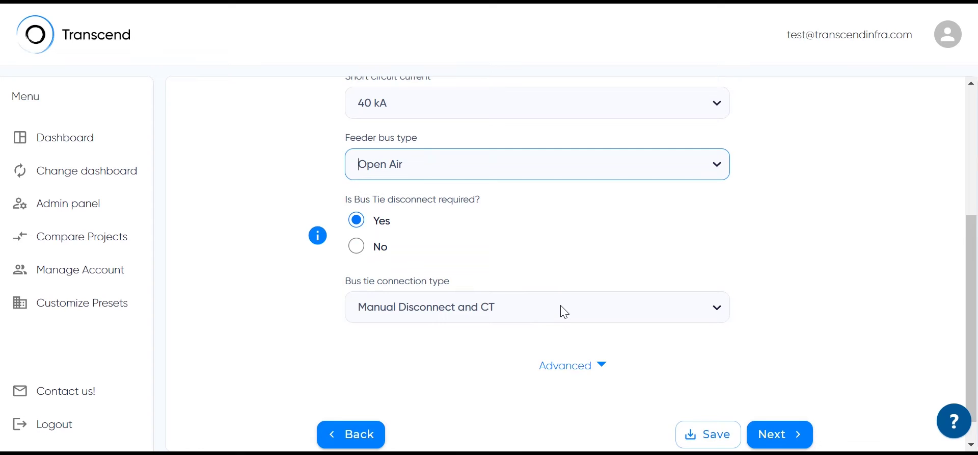
Expand the advanced low-side settings, review the feeder grouping and disconnect types, and continue to the Design stage
{"action": "scroll", "coordinate": [565, 311], "scroll_direction": "down", "scroll_amount": 1}
{"action": "left_click", "coordinate": [564, 334]}
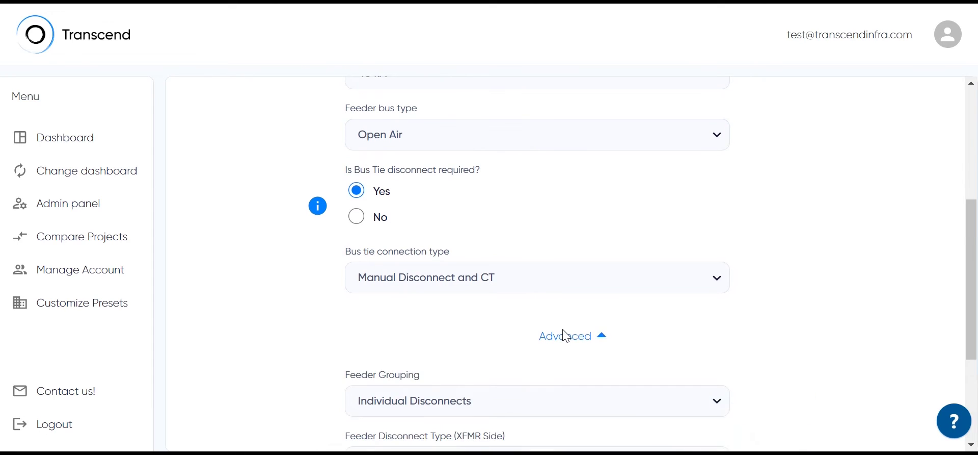
{"action": "scroll", "coordinate": [565, 335], "scroll_direction": "down", "scroll_amount": 4}
{"action": "scroll", "coordinate": [566, 336], "scroll_direction": "down", "scroll_amount": 1}
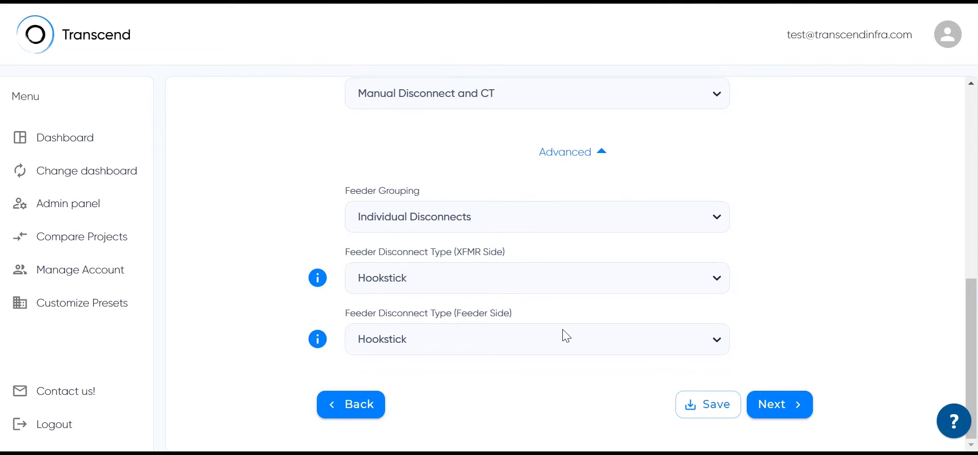
{"action": "left_click", "coordinate": [785, 399]}
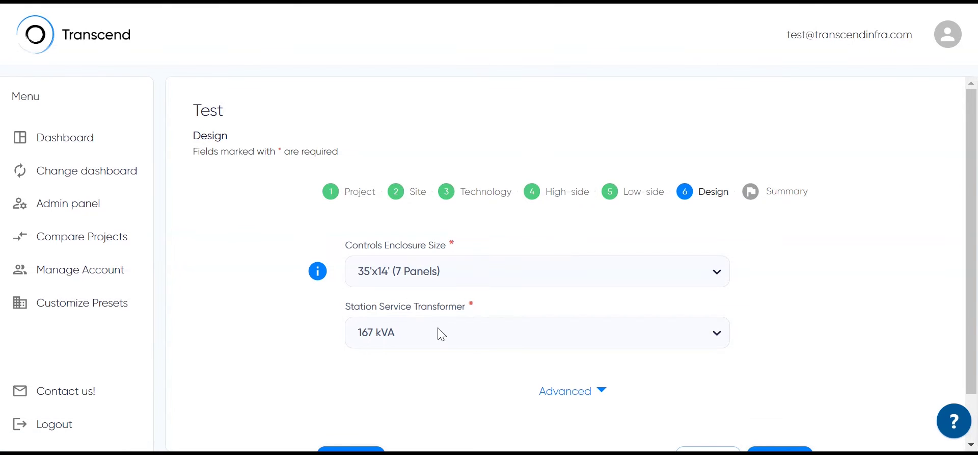
Check the controls enclosure size and station service transformer options, keeping 35'x14' (7 Panels) and 167 kVA
{"action": "left_click", "coordinate": [460, 277]}
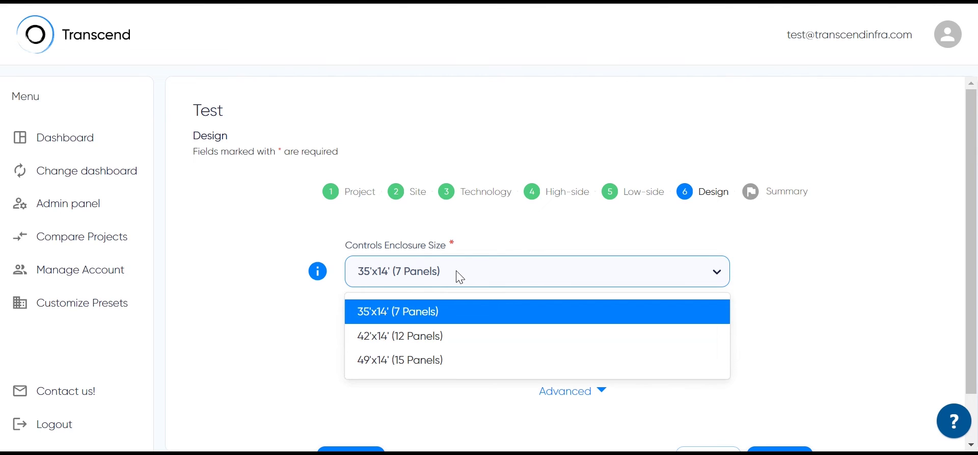
{"action": "left_click", "coordinate": [460, 277]}
{"action": "left_click", "coordinate": [437, 339]}
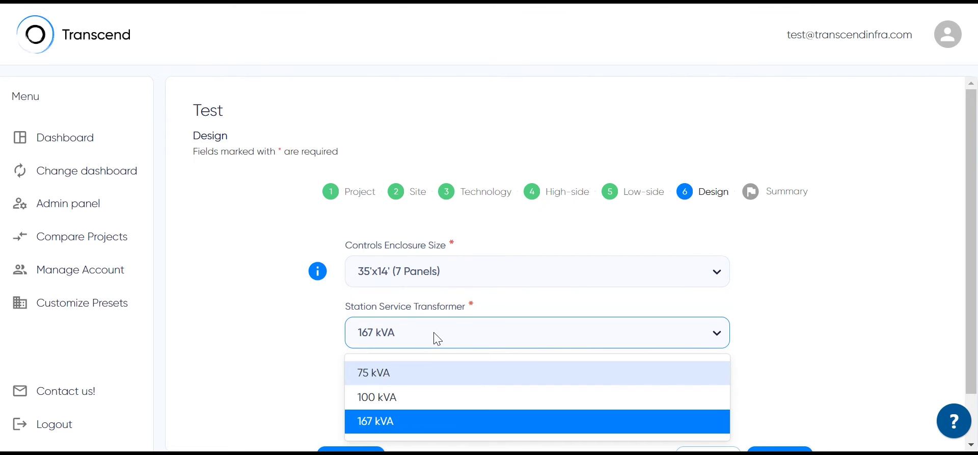
{"action": "left_click", "coordinate": [437, 339]}
Expand the advanced design settings, review the BIL, bus capacity, insulator and layout options, and continue to the Summary
{"action": "scroll", "coordinate": [537, 350], "scroll_direction": "down", "scroll_amount": 3}
{"action": "left_click", "coordinate": [544, 277]}
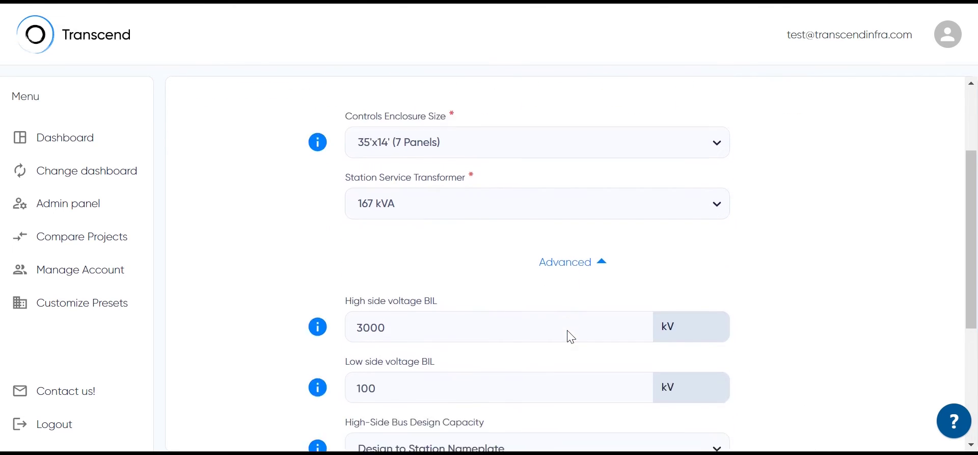
{"action": "scroll", "coordinate": [570, 336], "scroll_direction": "down", "scroll_amount": 3}
{"action": "scroll", "coordinate": [571, 337], "scroll_direction": "down", "scroll_amount": 2}
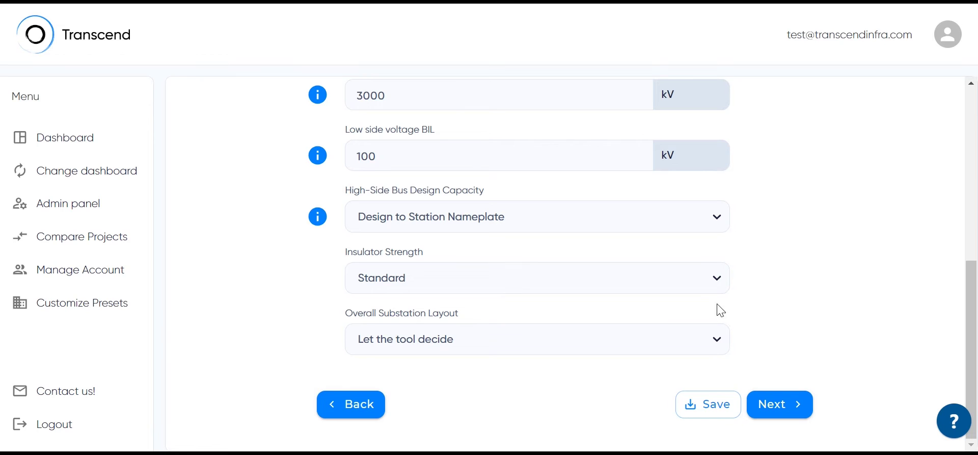
{"action": "left_click", "coordinate": [789, 406]}
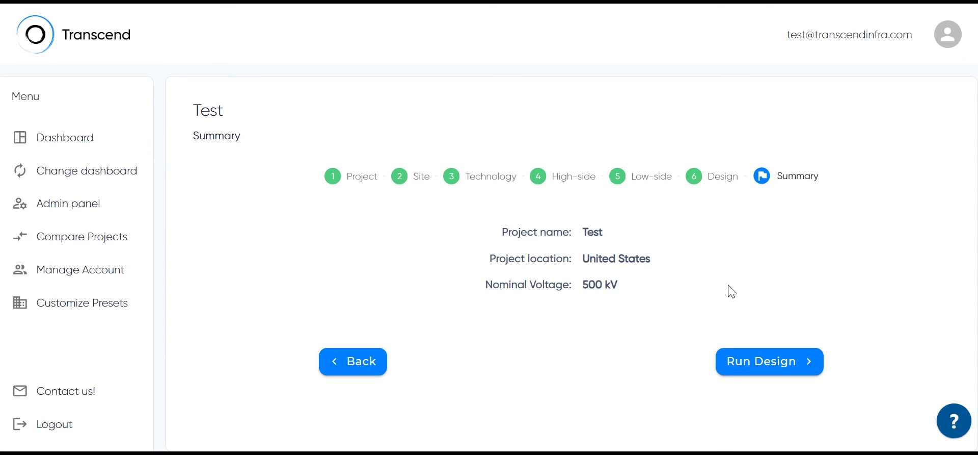
Run the design and open the completed Test project from the Substation Dashboard
{"action": "left_click", "coordinate": [745, 369]}
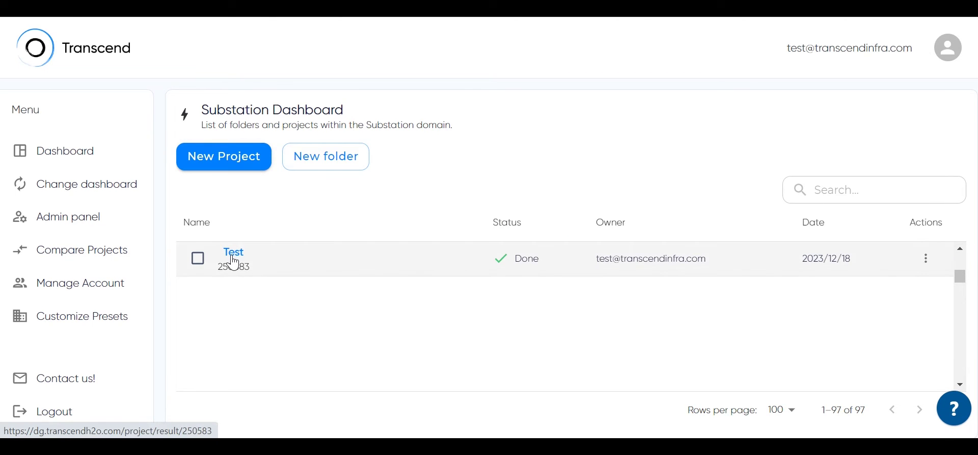
{"action": "left_click", "coordinate": [233, 258]}
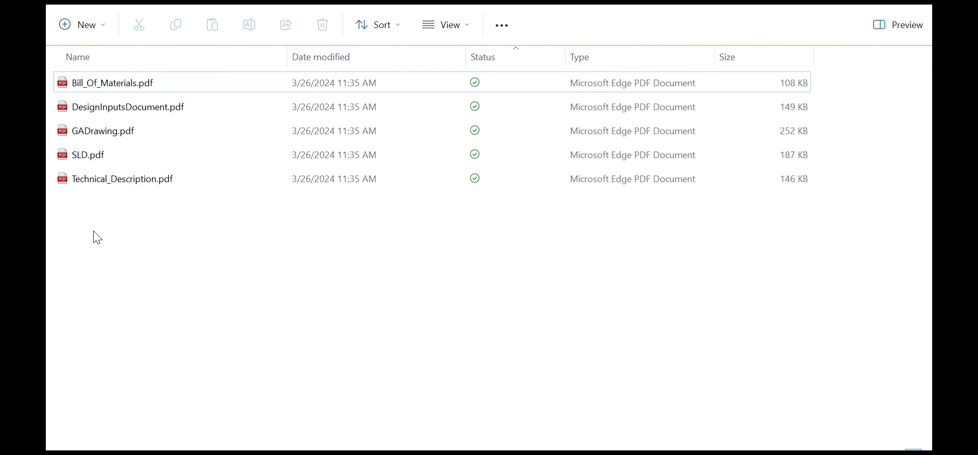
In the output folder, go through GADrawing.pdf, Technical_Description.pdf, DesignInputsDocument.pdf and SLD.pdf
{"action": "left_click", "coordinate": [115, 134]}
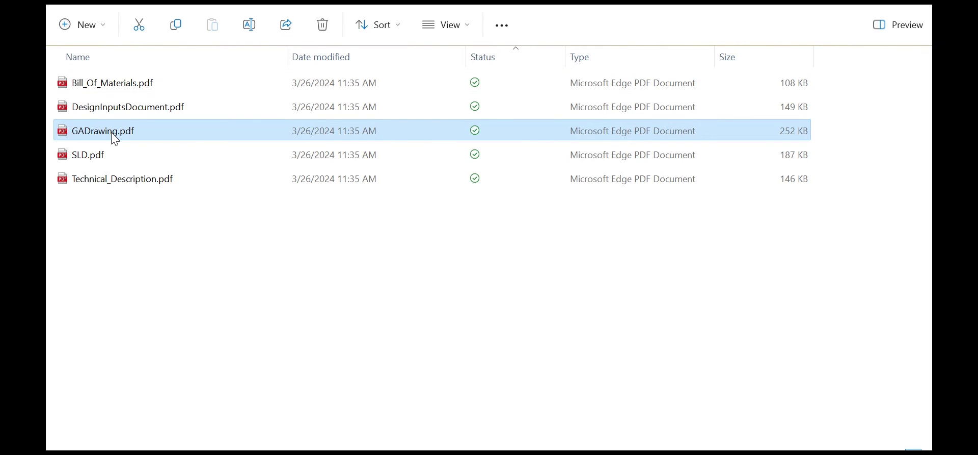
{"action": "left_click", "coordinate": [116, 181]}
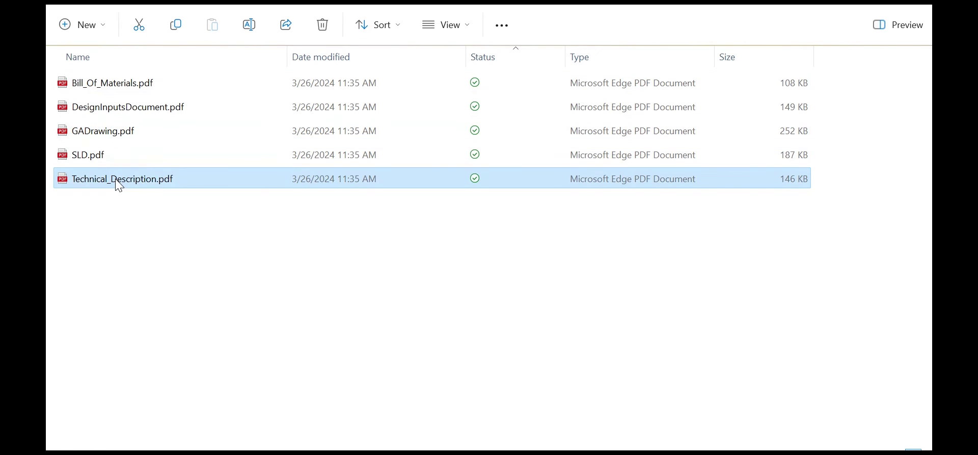
{"action": "left_click", "coordinate": [139, 107]}
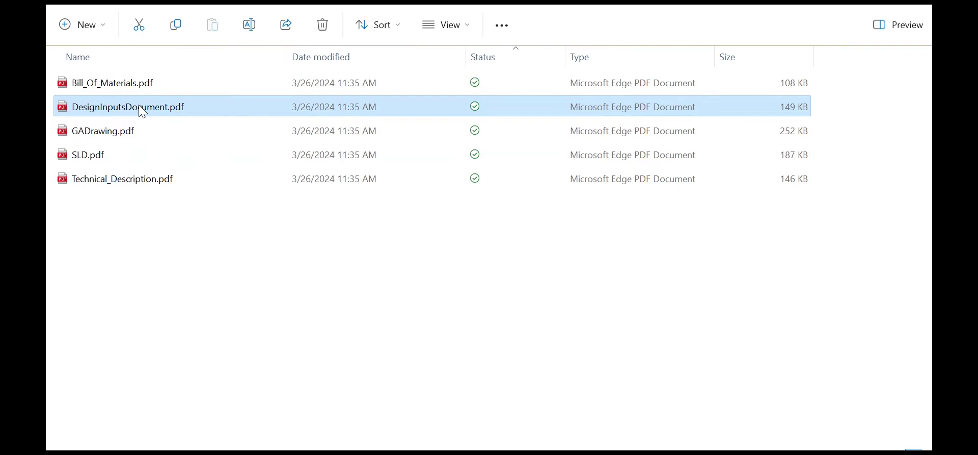
{"action": "left_click", "coordinate": [127, 163]}
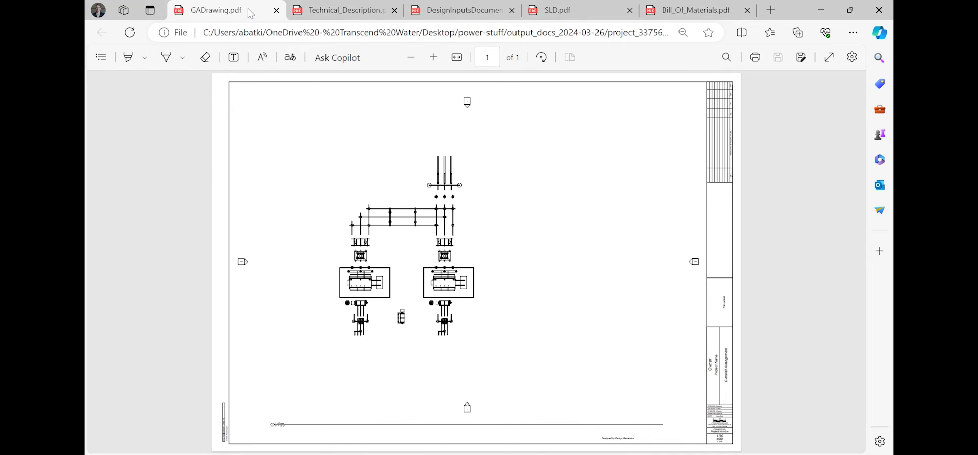
Read through Technical_Description.pdf in the browser, from the introduction and electrical characteristics to the station power section
{"action": "left_click", "coordinate": [327, 18]}
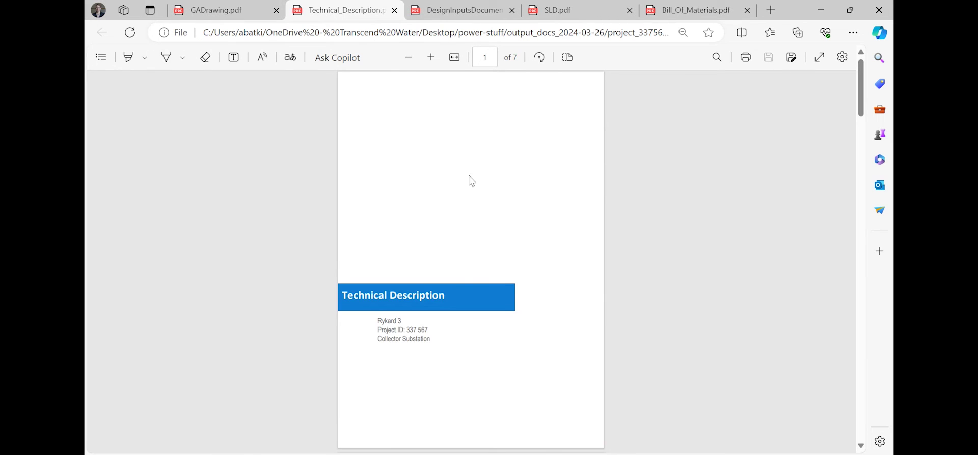
{"action": "scroll", "coordinate": [465, 194], "scroll_direction": "down", "scroll_amount": 10}
{"action": "scroll", "coordinate": [461, 200], "scroll_direction": "down", "scroll_amount": 10}
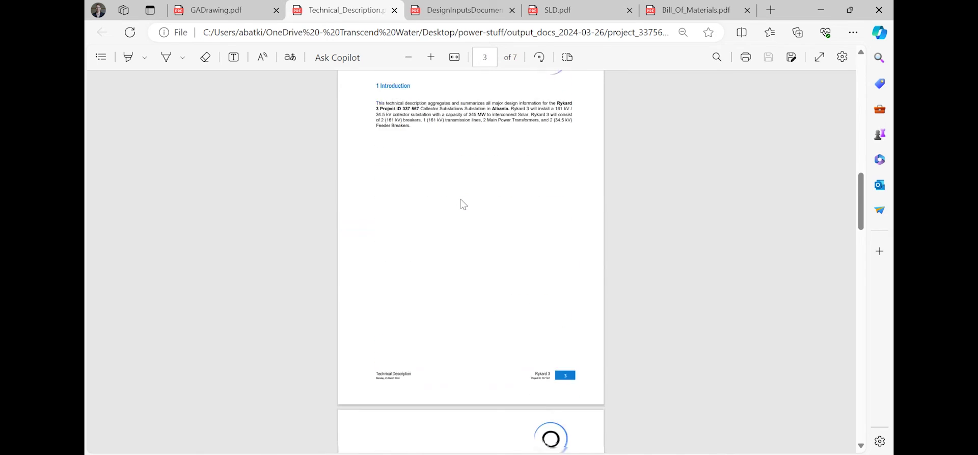
{"action": "scroll", "coordinate": [461, 204], "scroll_direction": "down", "scroll_amount": 10}
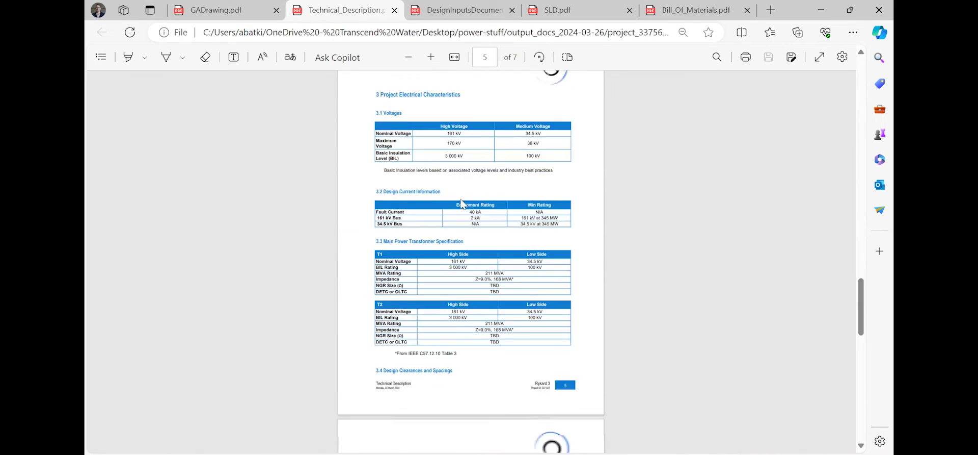
{"action": "scroll", "coordinate": [461, 199], "scroll_direction": "down", "scroll_amount": 3}
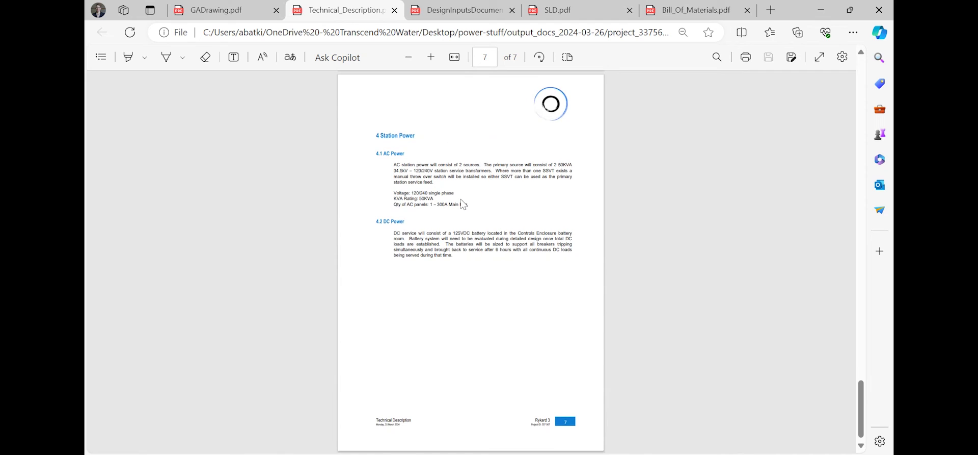
Read through the Design Inputs Document, covering the project information, high-side, MPT and low-side input tables
{"action": "left_click", "coordinate": [479, 15]}
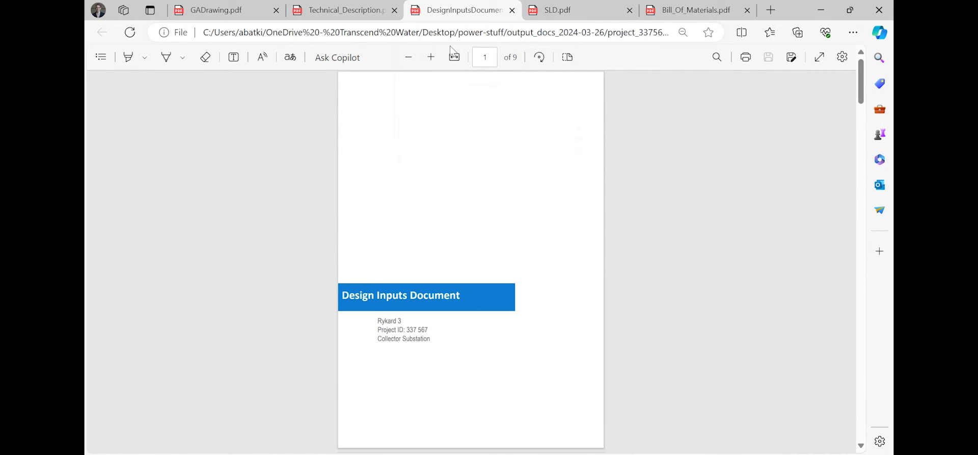
{"action": "scroll", "coordinate": [469, 297], "scroll_direction": "down", "scroll_amount": 15}
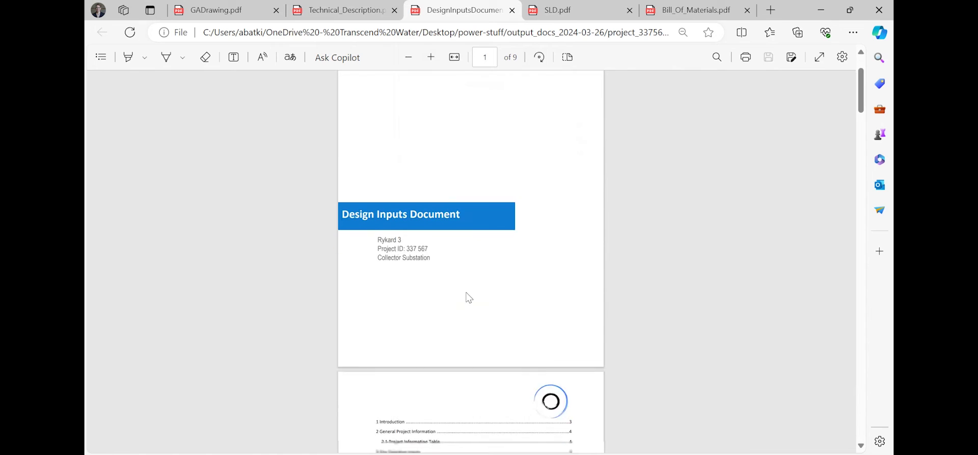
{"action": "scroll", "coordinate": [469, 297], "scroll_direction": "down", "scroll_amount": 15}
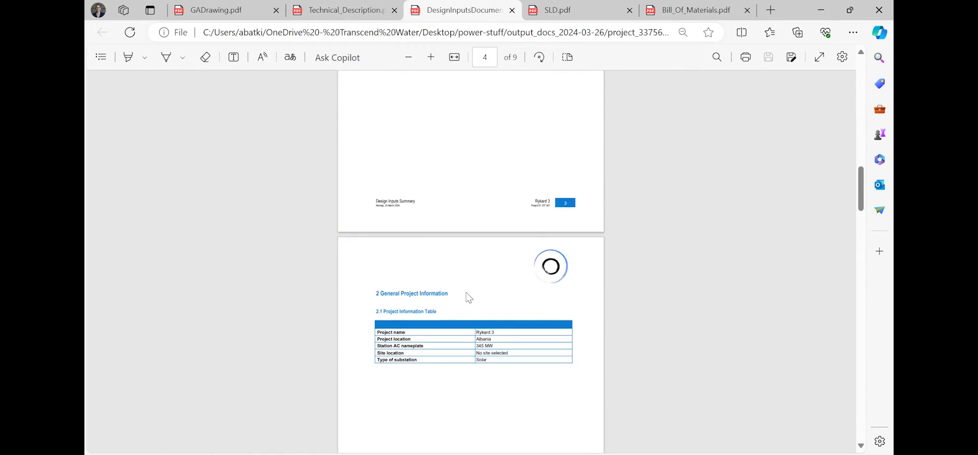
{"action": "scroll", "coordinate": [469, 297], "scroll_direction": "down", "scroll_amount": 12}
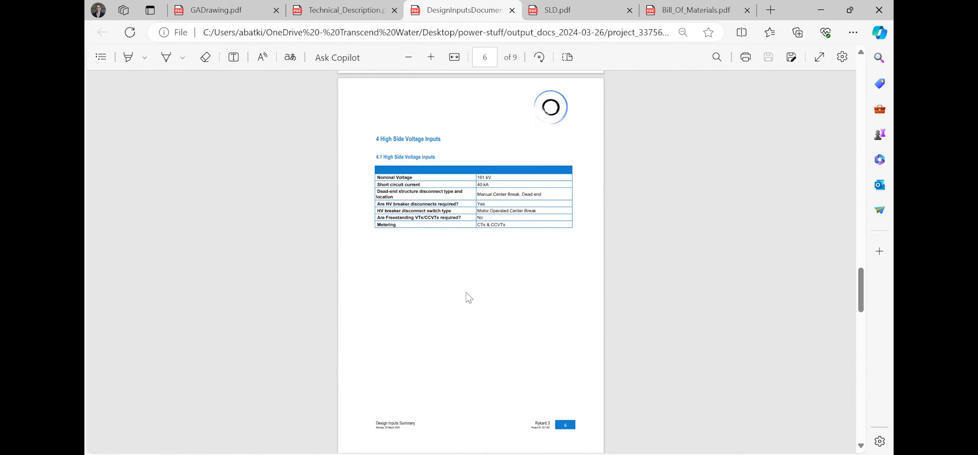
{"action": "scroll", "coordinate": [469, 297], "scroll_direction": "down", "scroll_amount": 10}
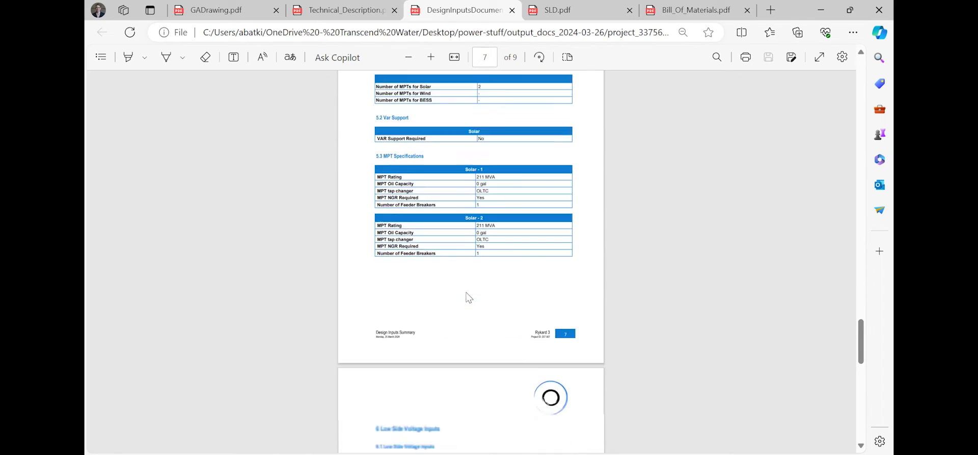
{"action": "scroll", "coordinate": [469, 297], "scroll_direction": "down", "scroll_amount": 8}
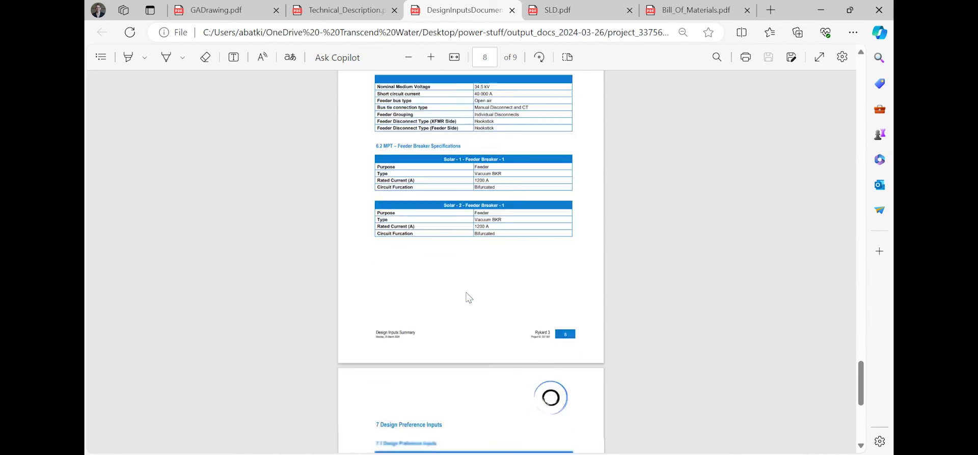
Examine the single-line diagram in SLD.pdf and open Bill_Of_Materials.pdf
{"action": "left_click", "coordinate": [571, 10]}
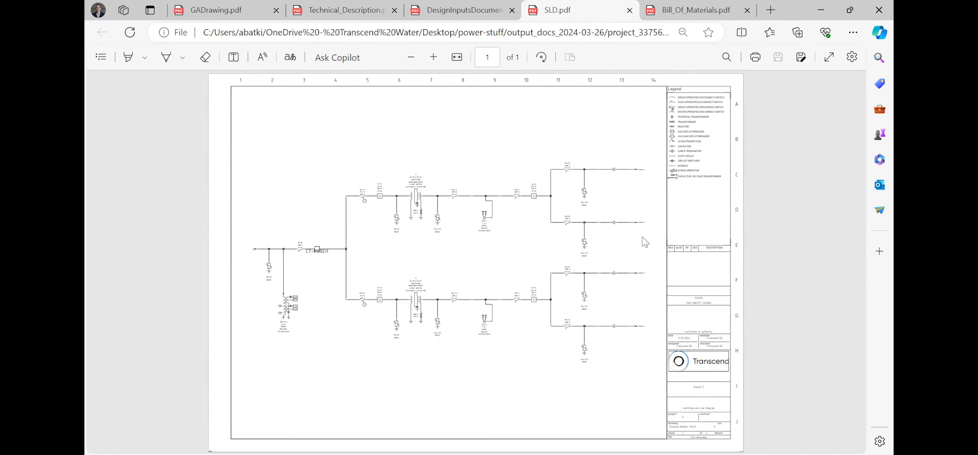
{"action": "left_click", "coordinate": [705, 11]}
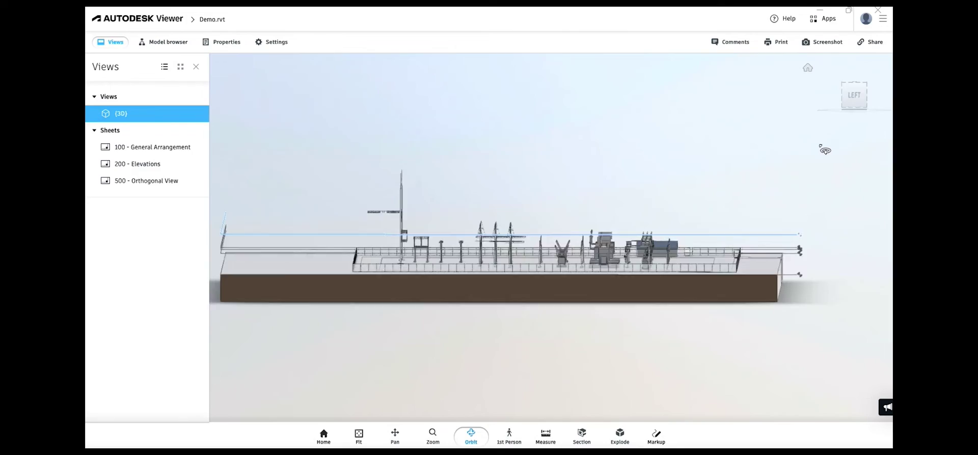
In Autodesk Viewer, orbit the Demo.rvt 3D model to examine the substation layout from above the front-right corner
{"action": "left_click_drag", "start_coordinate": [825, 150], "coordinate": [424, 176]}
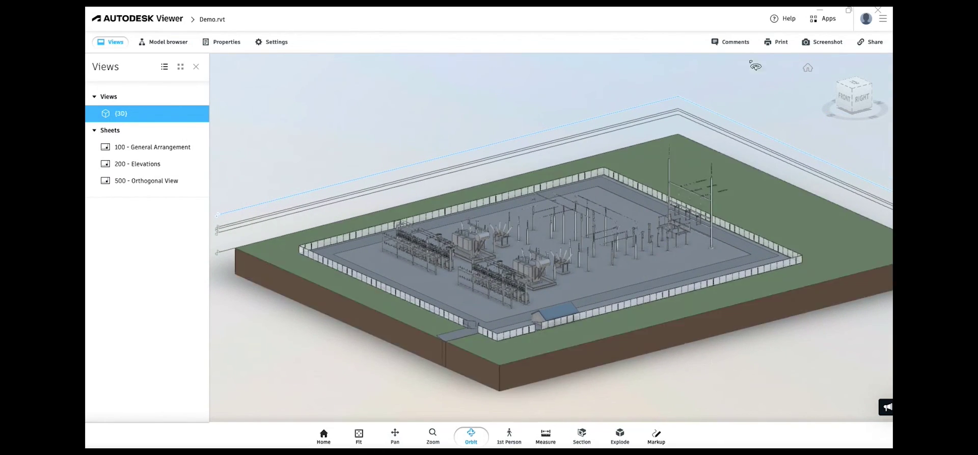